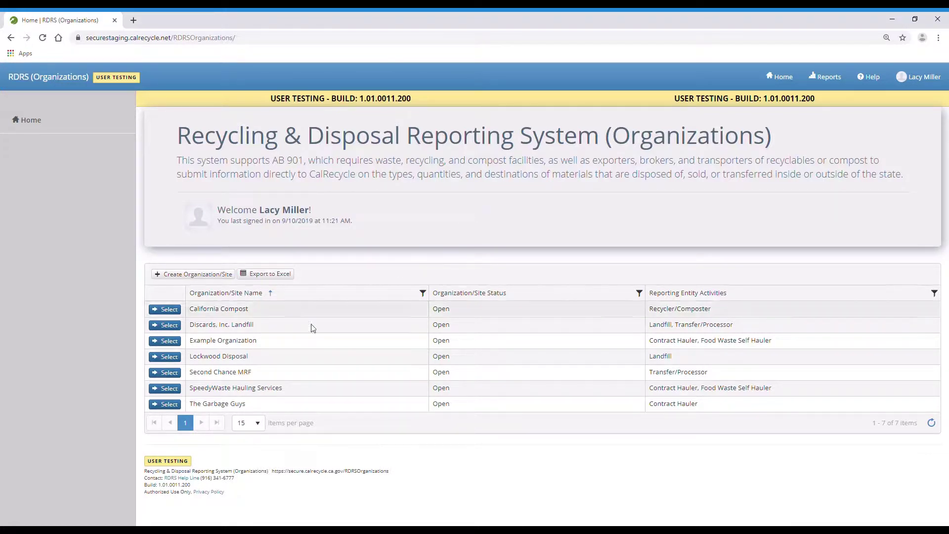
- Create a 2019 Q3 quarterly report for Example Organization's Training Food Waste Self Hauler activity, marked as required to report this quarter
click(174, 342)
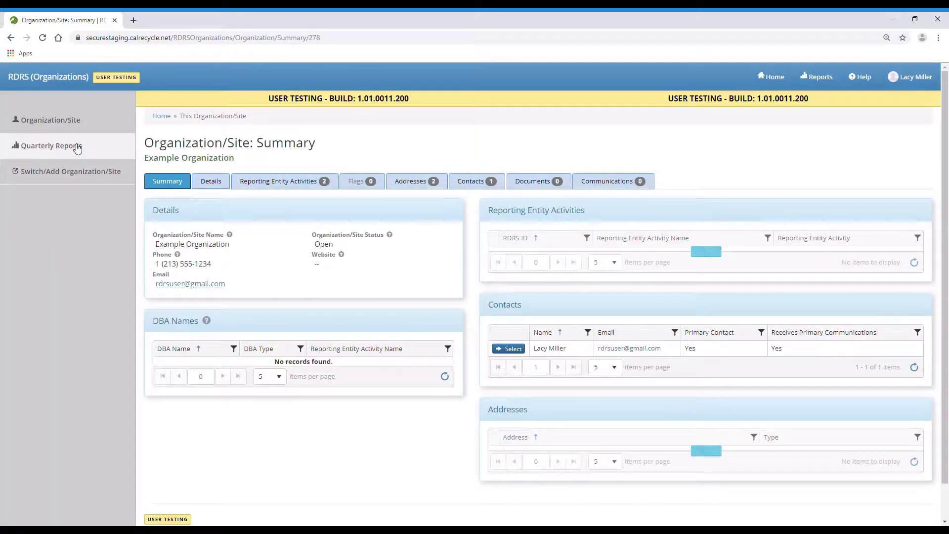
click(77, 147)
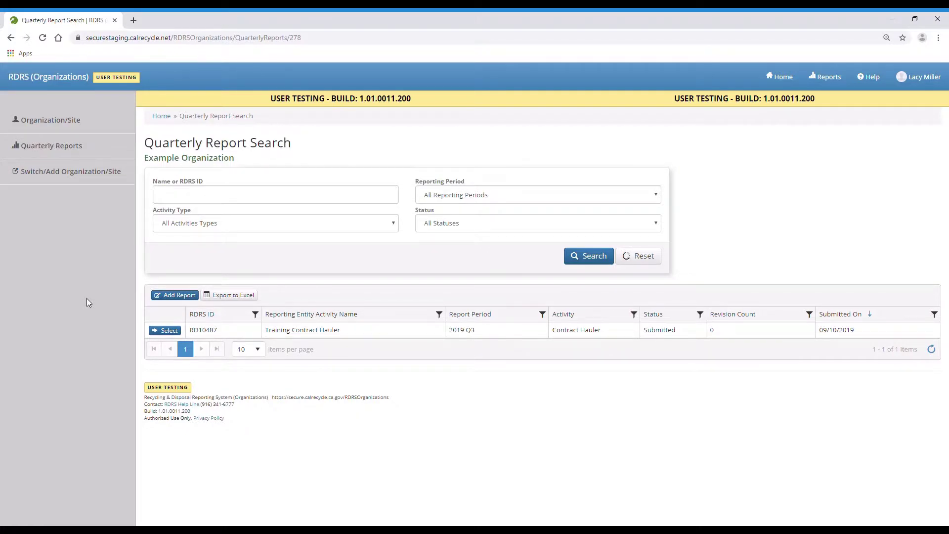
click(159, 297)
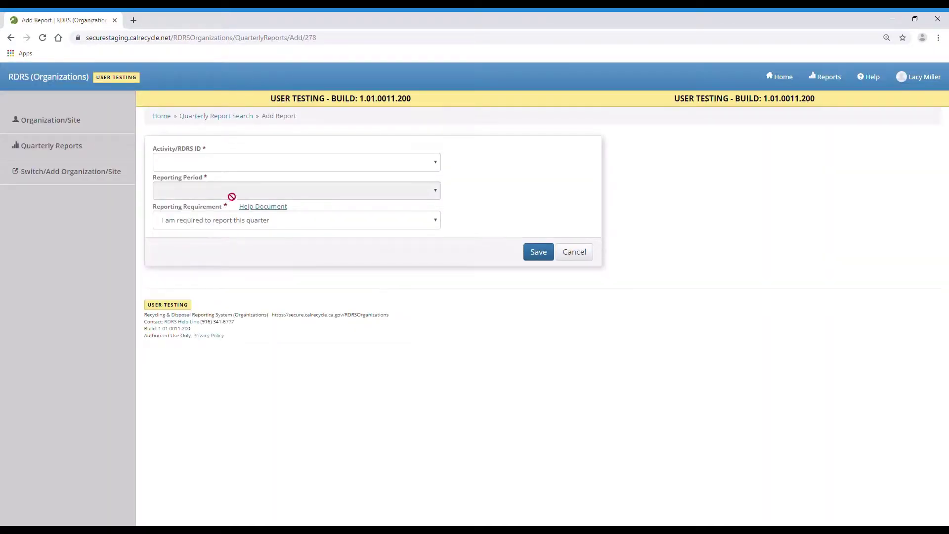
click(234, 167)
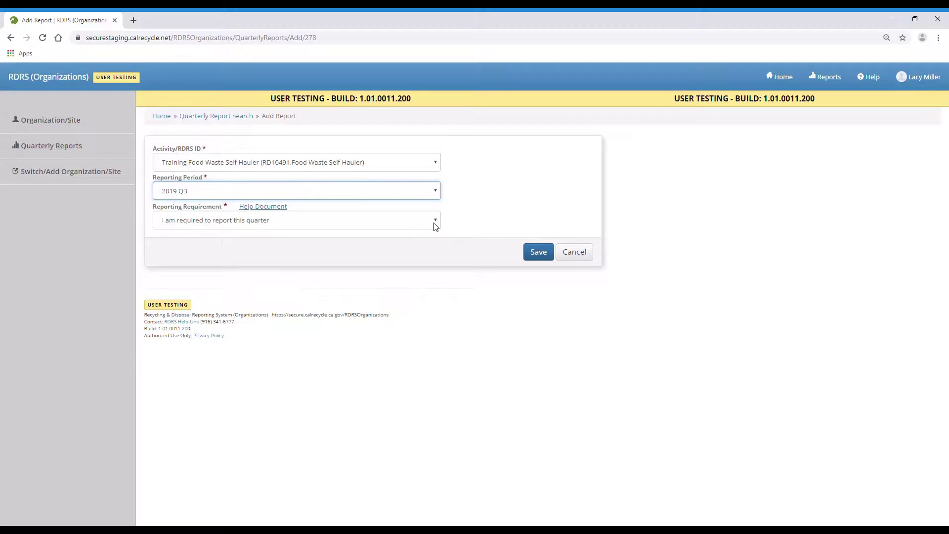
click(538, 252)
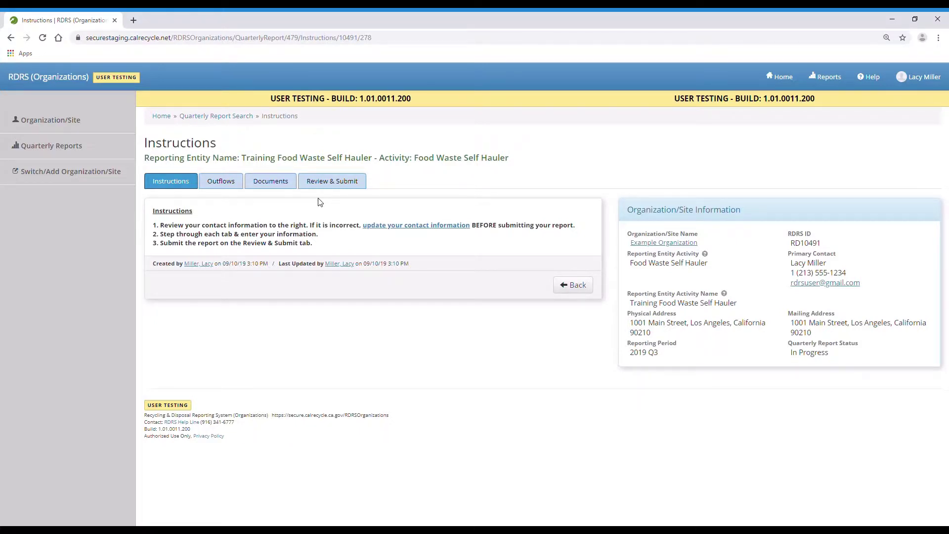
- Set the outflow method to relying on the receiving facility's weights and enable the Recycling/Composting, Solid Waste for Disposal and End Use streams
click(242, 193)
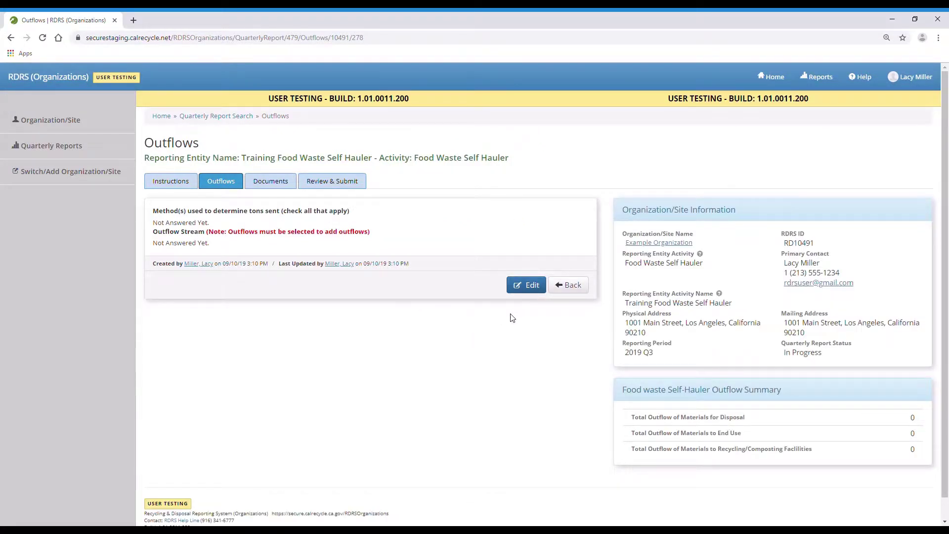
click(530, 285)
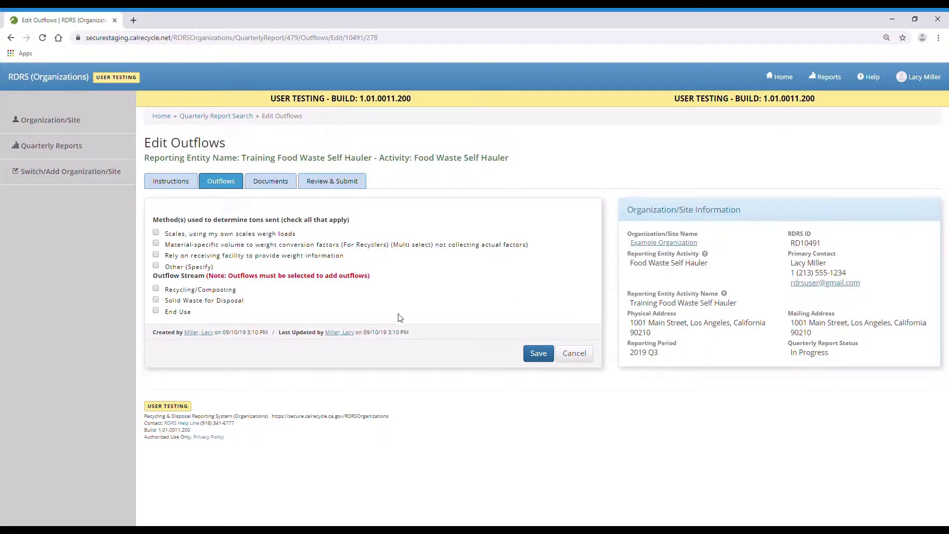
click(155, 255)
click(156, 288)
click(155, 300)
click(155, 310)
click(533, 358)
- Start a new Recycling/Composting outflow in the report
scroll(459, 352, down, 3)
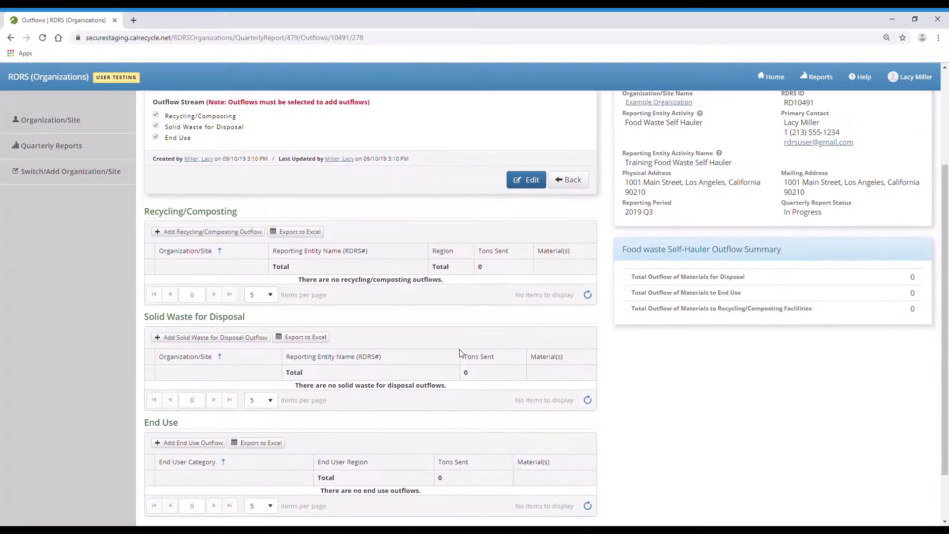
scroll(459, 352, down, 2)
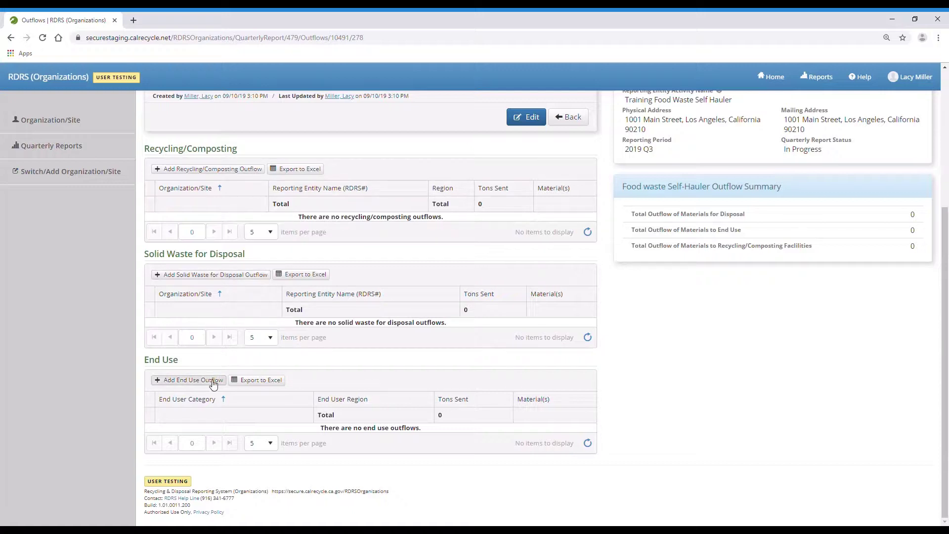
click(262, 170)
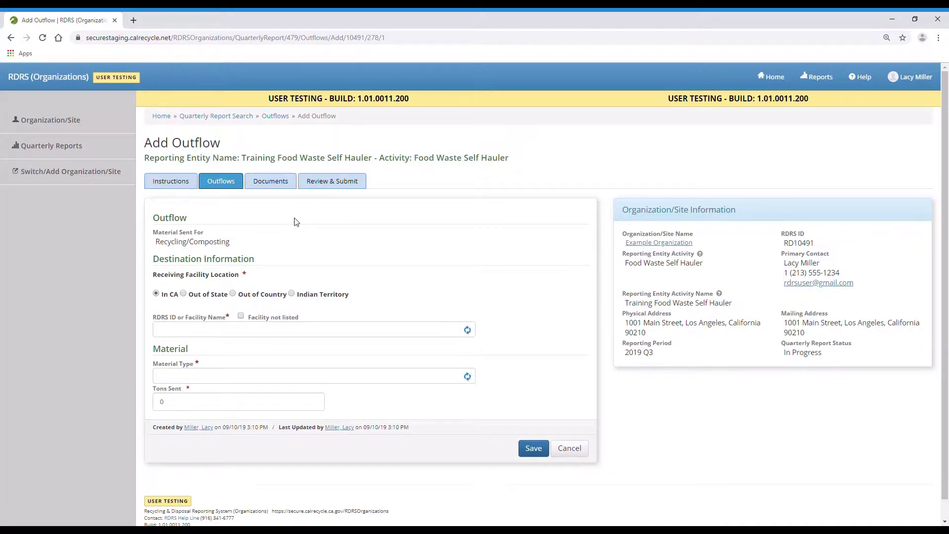
click(242, 316)
scroll(247, 353, down, 3)
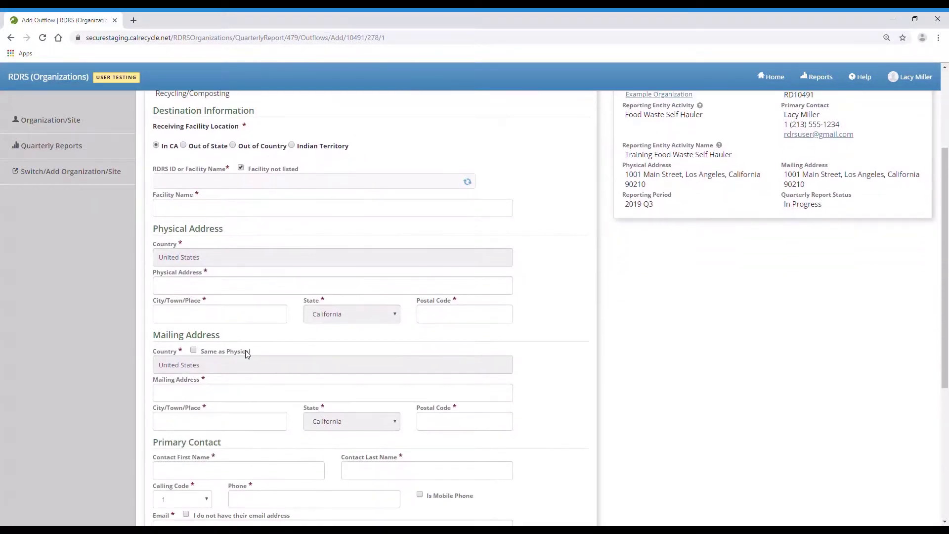
scroll(247, 353, down, 4)
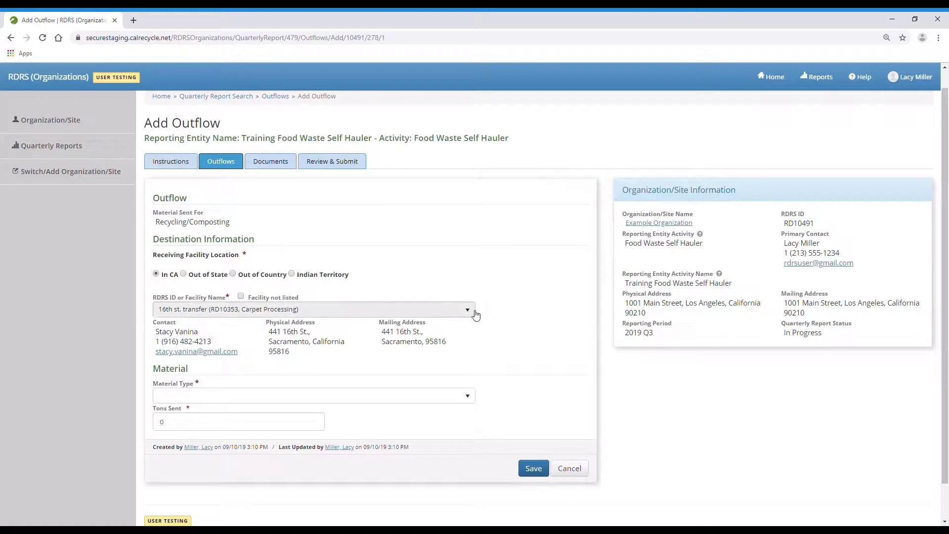
- Choose California Compost (RD10493) as the in-state receiving facility for the recycling/composting outflow
click(466, 310)
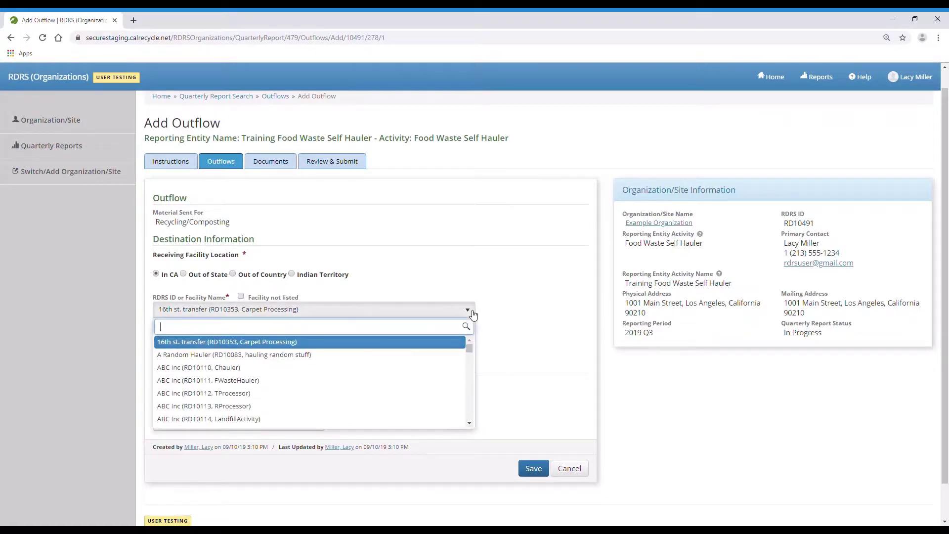
text(california)
click(384, 343)
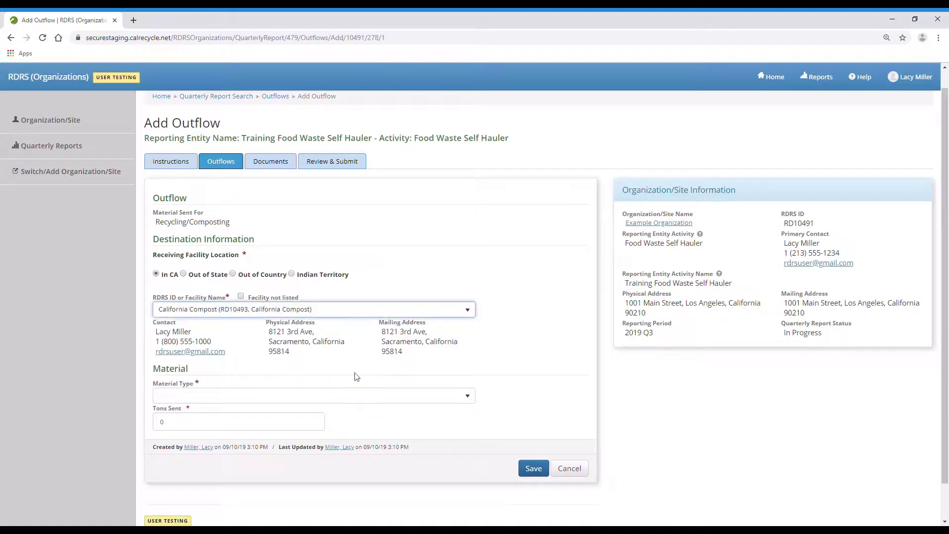
- Record 3.5 tons of Organics - Food Waste - Food Waste, save the recycling/composting outflow and return to the outflows overview
click(324, 395)
text(food wast)
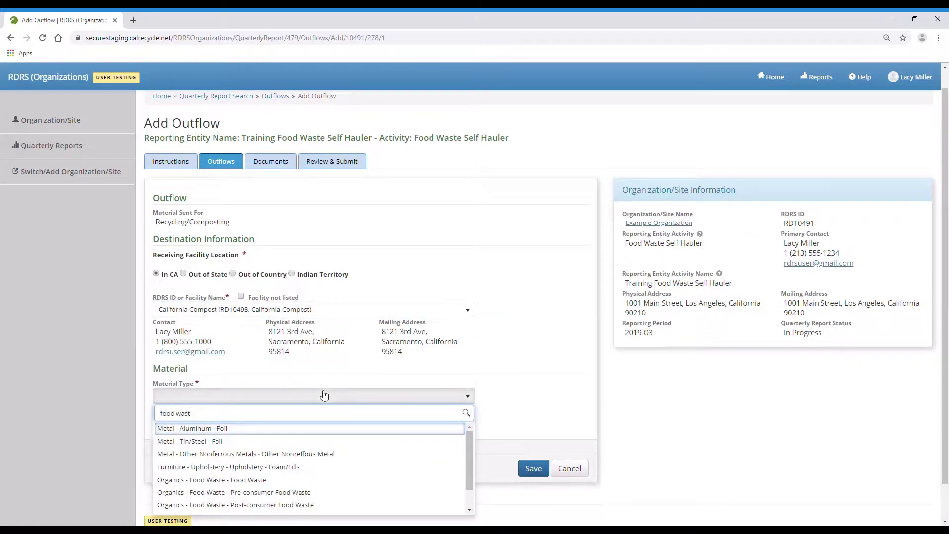
click(313, 428)
click(277, 428)
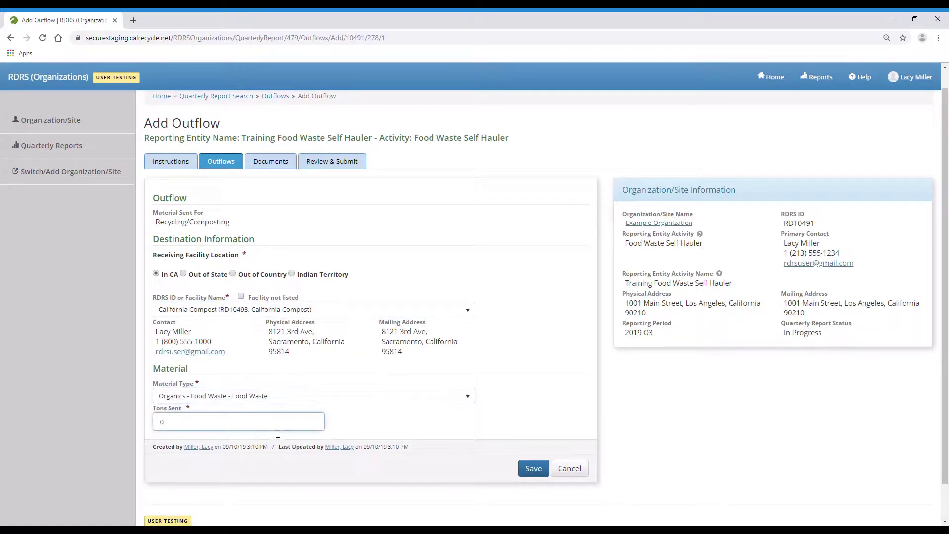
text(3.5)
click(527, 471)
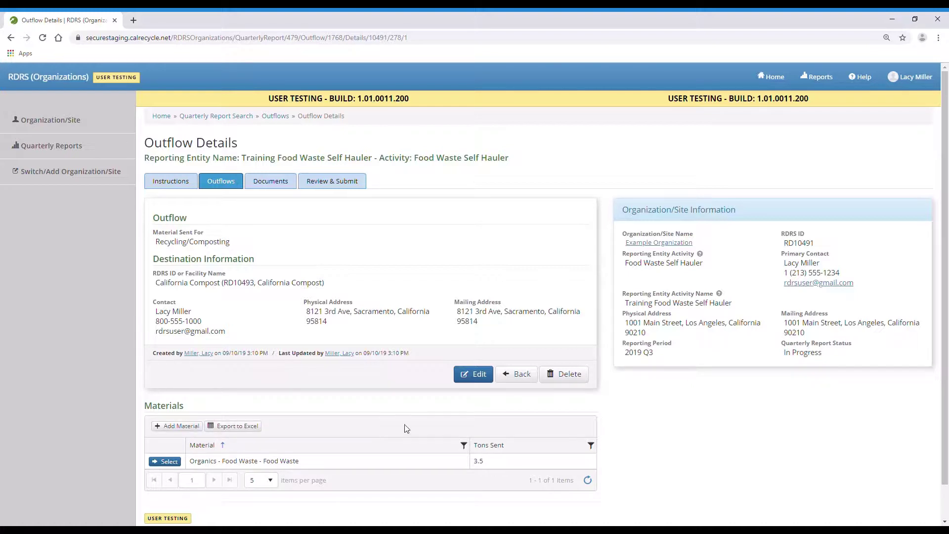
click(523, 382)
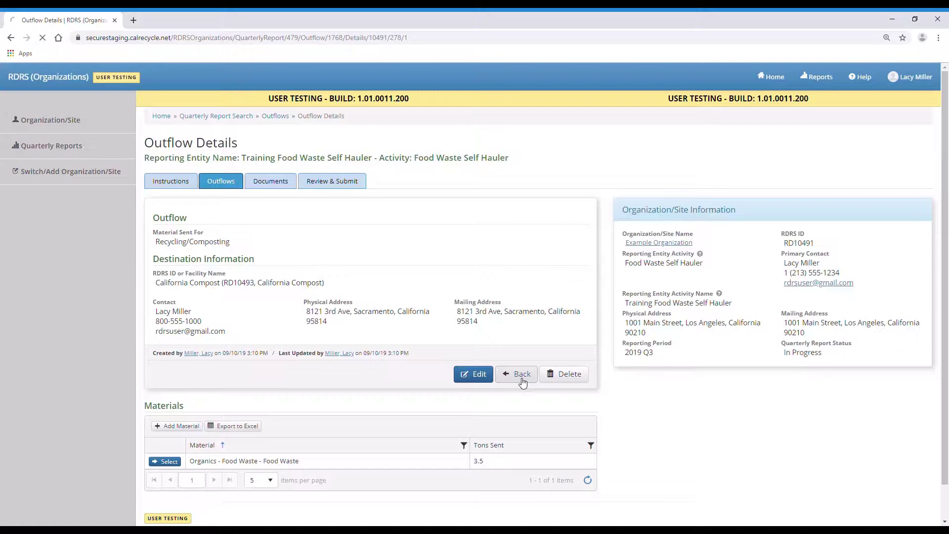
- Start a Solid Waste for Disposal outflow with the out-of-state facility Lockwood Disposal (RD10488, Lockwood Landfill) as its destination
scroll(447, 411, down, 4)
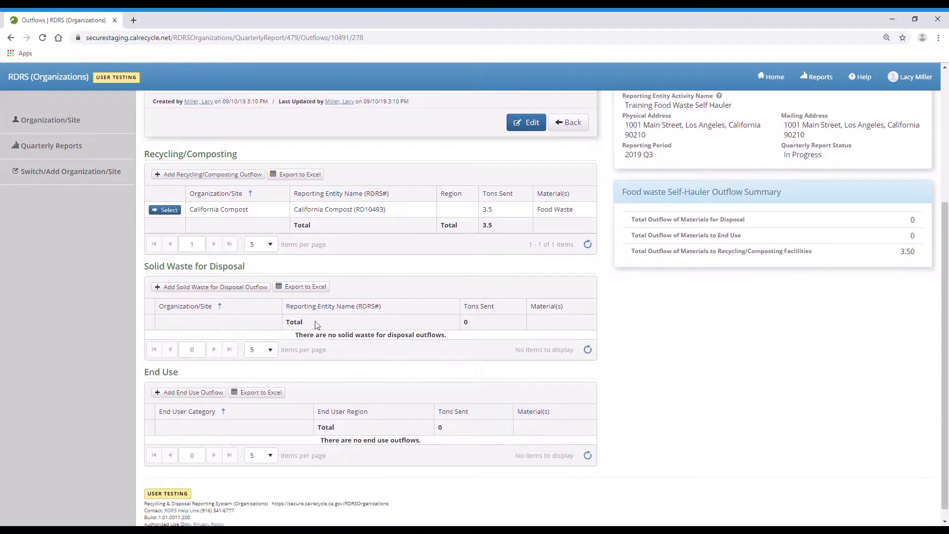
click(265, 288)
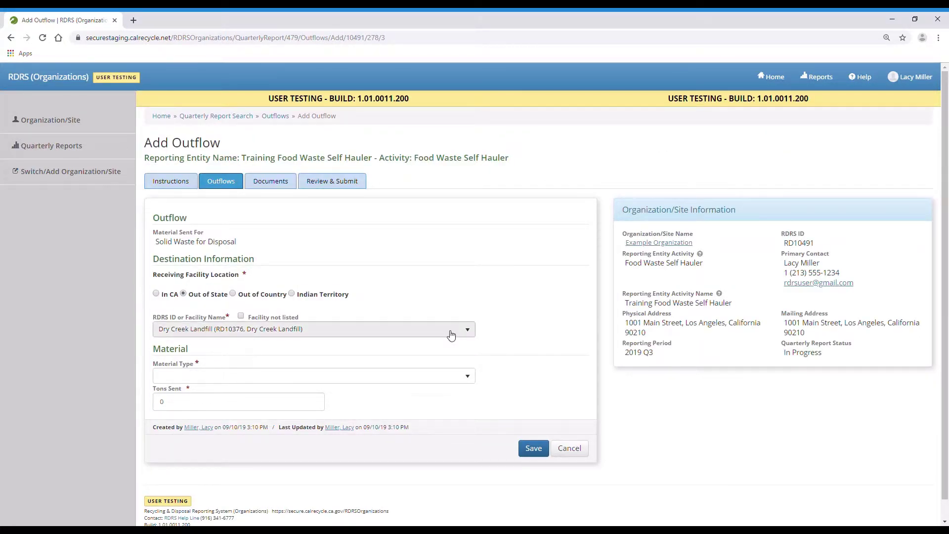
click(451, 335)
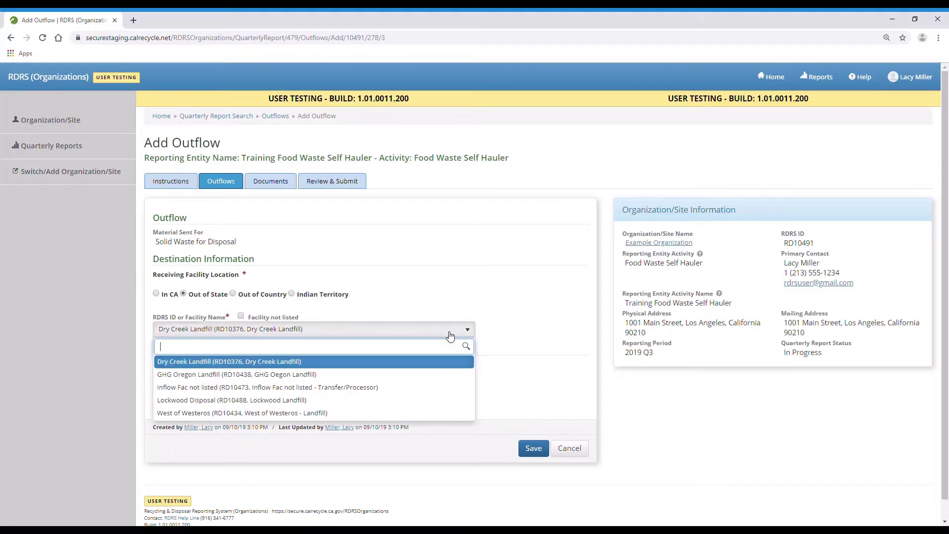
click(354, 402)
- Record 2 tons of Organics - Food Waste - Food Waste, save the disposal outflow and return to the outflows overview
click(354, 415)
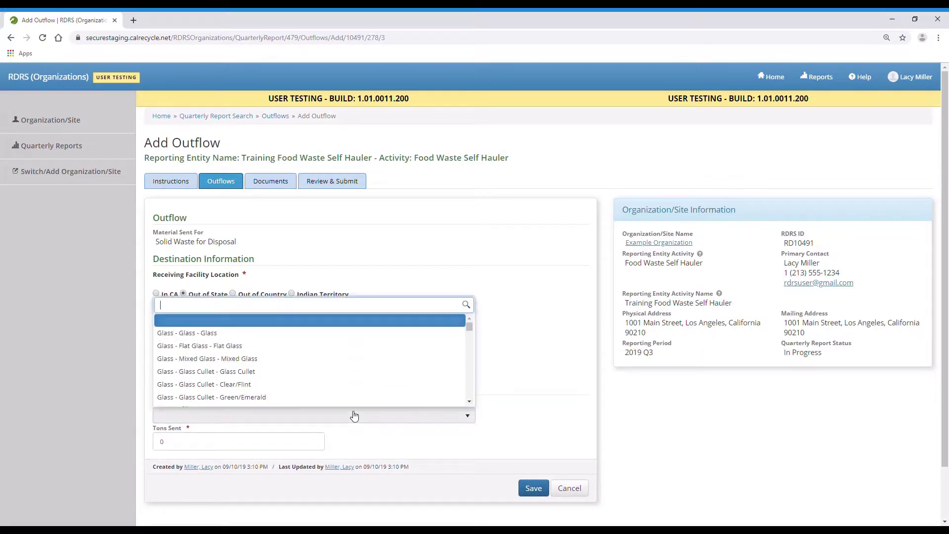
text(food was)
click(274, 451)
click(273, 452)
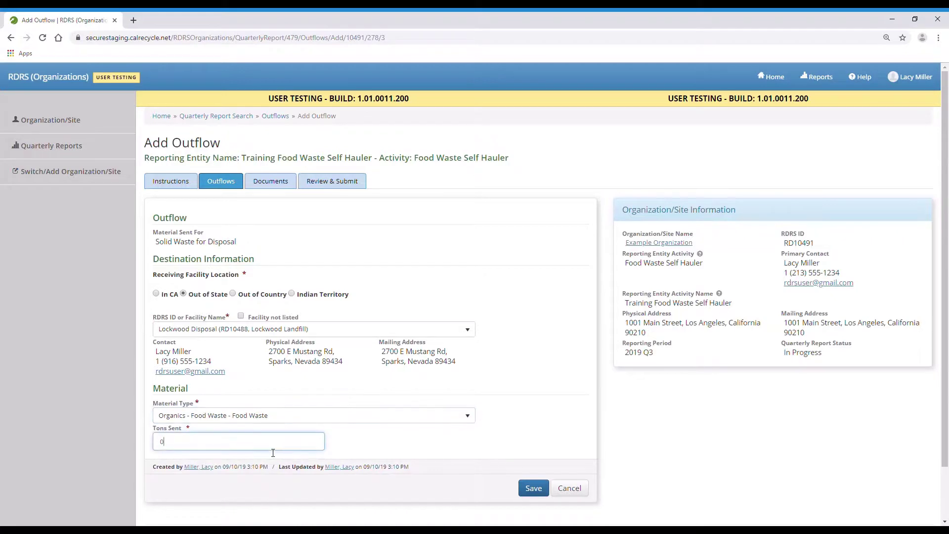
text(2)
click(533, 491)
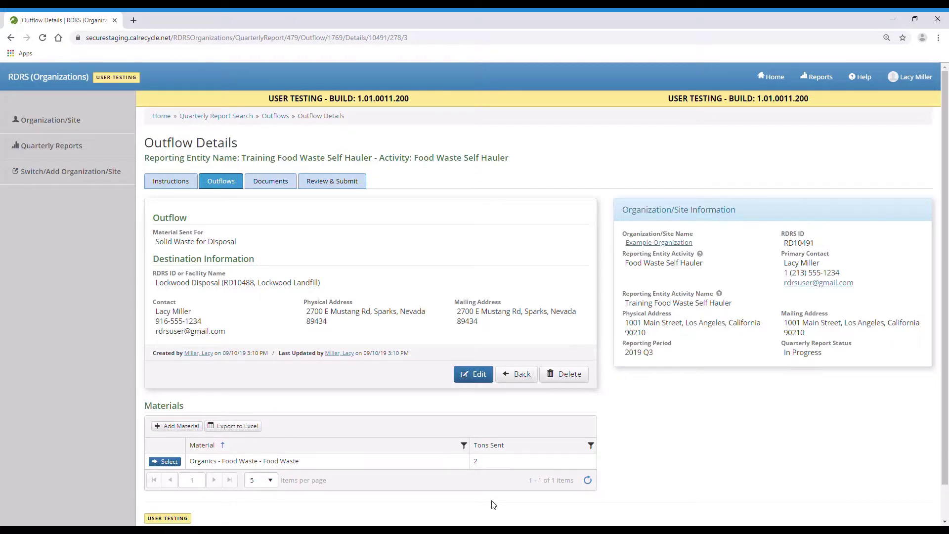
click(528, 381)
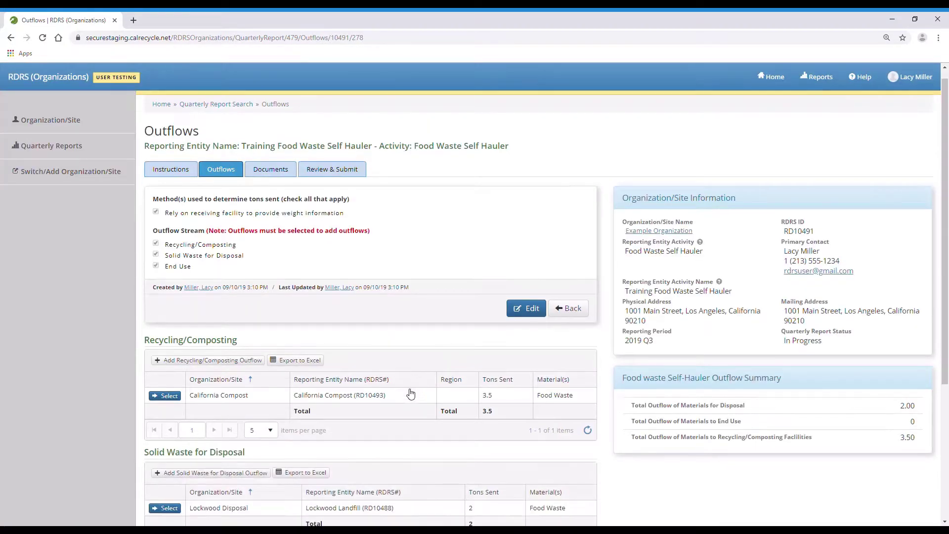
- Start an End Use outflow with end user category Manufacturing and Packaging and an out-of-state destination in Nevada
scroll(410, 394, down, 4)
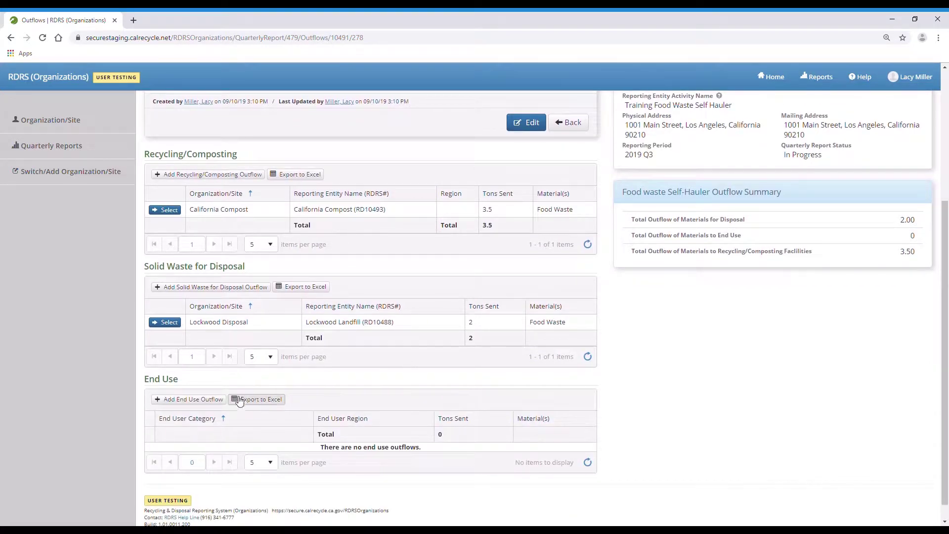
click(220, 403)
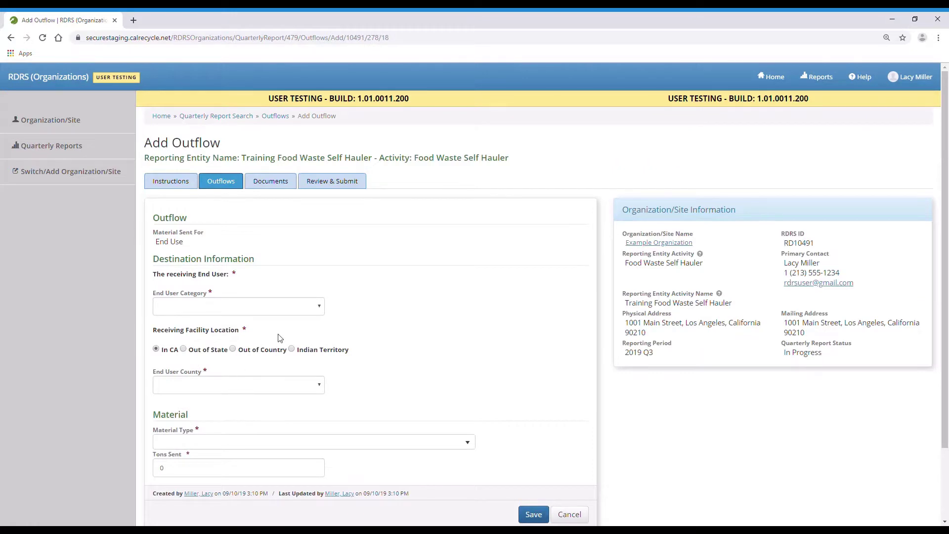
click(318, 309)
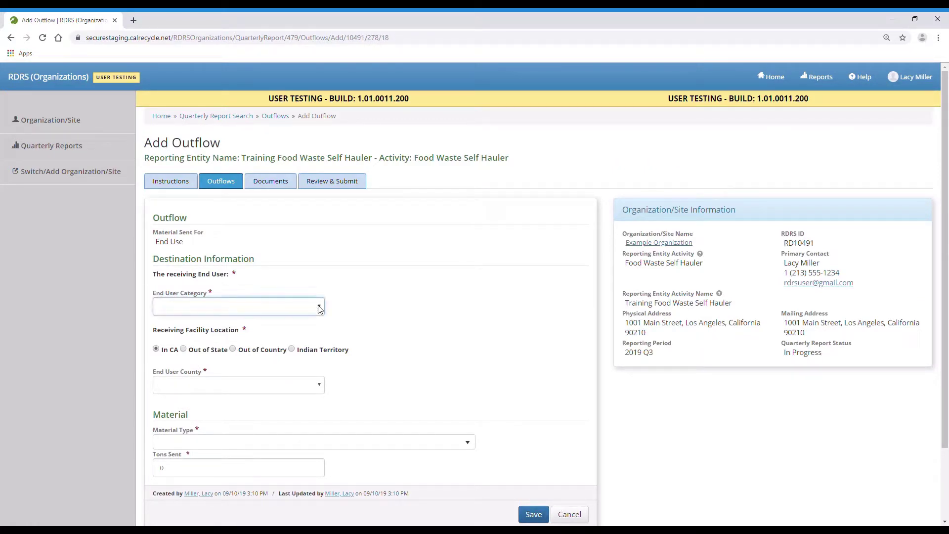
click(310, 332)
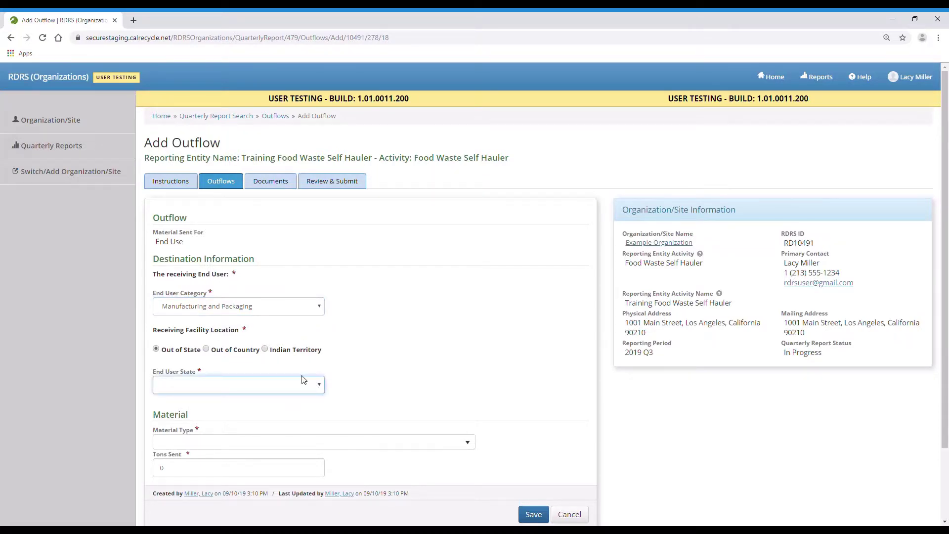
text(nev)
- Record 4 tons of Organics - Food Waste - Food Waste, save the end use outflow and return to the outflows overview
click(333, 444)
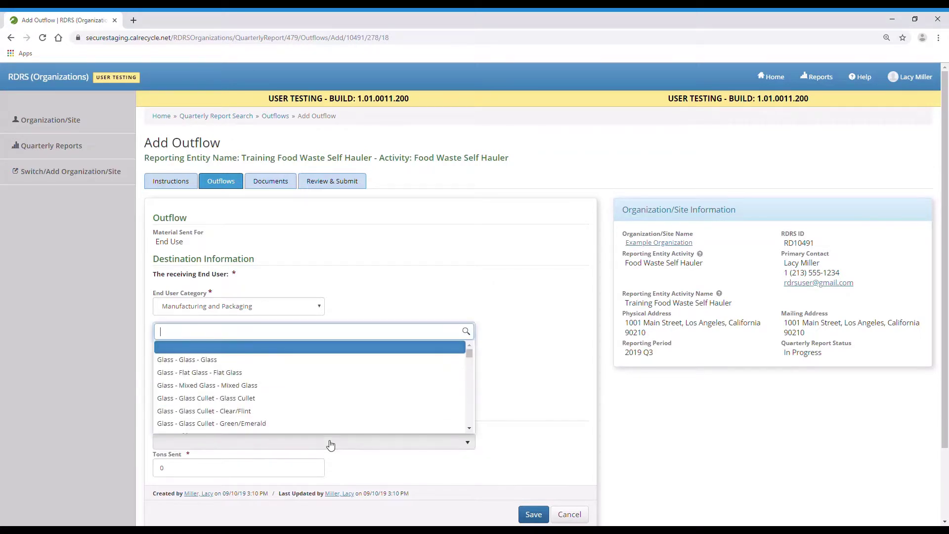
text(food was)
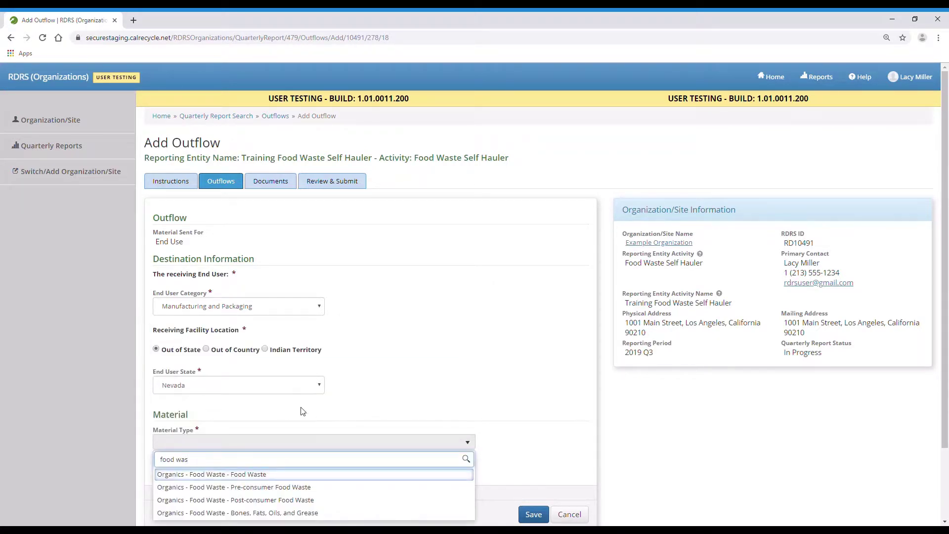
click(296, 473)
click(296, 476)
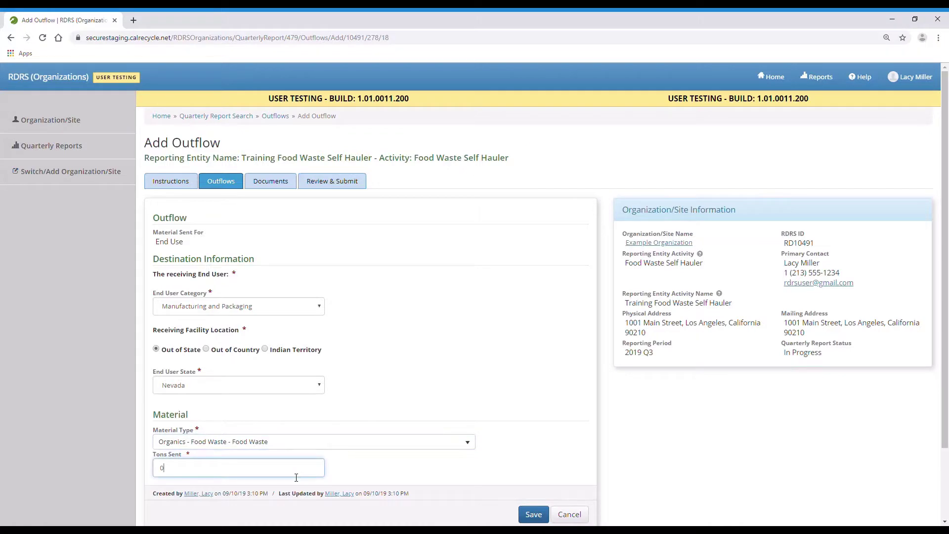
key(BackSpace)
text(4)
click(545, 514)
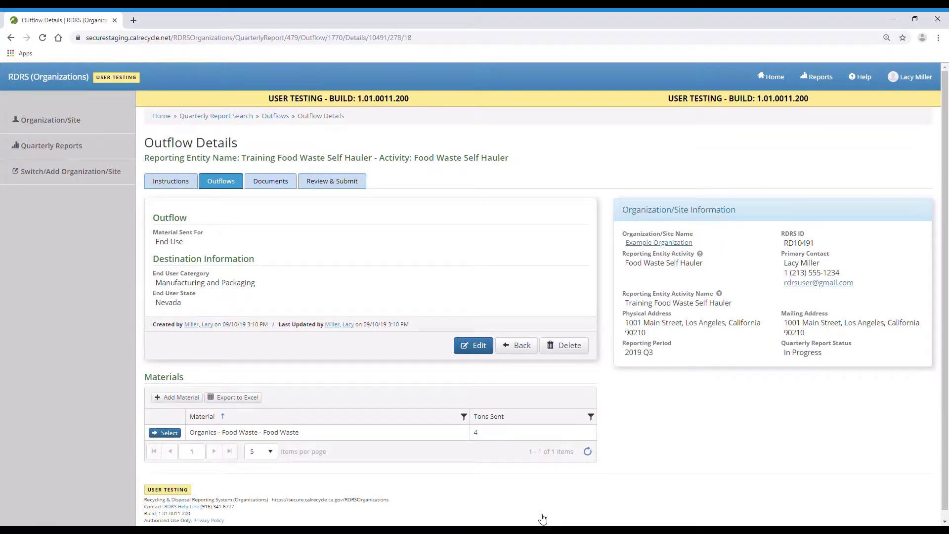
click(513, 352)
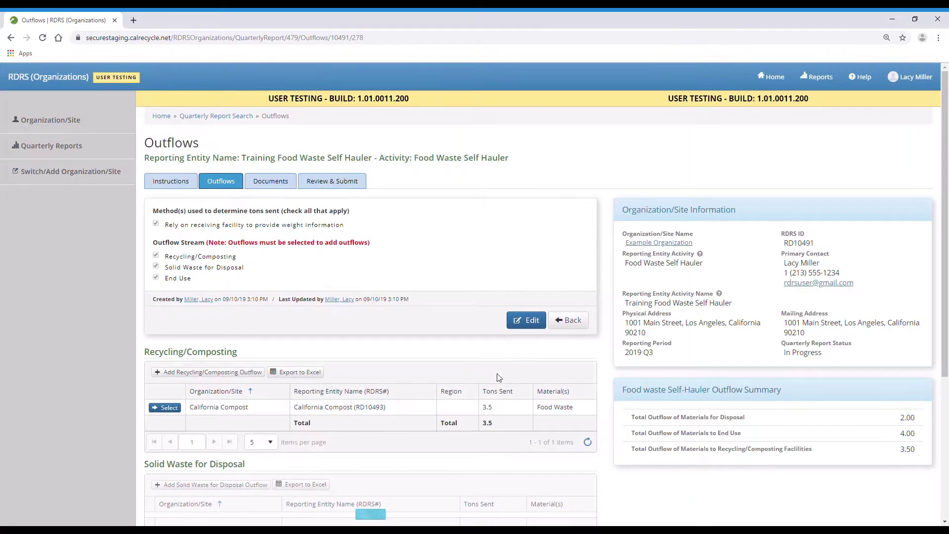
scroll(484, 392, down, 1)
scroll(485, 392, down, 3)
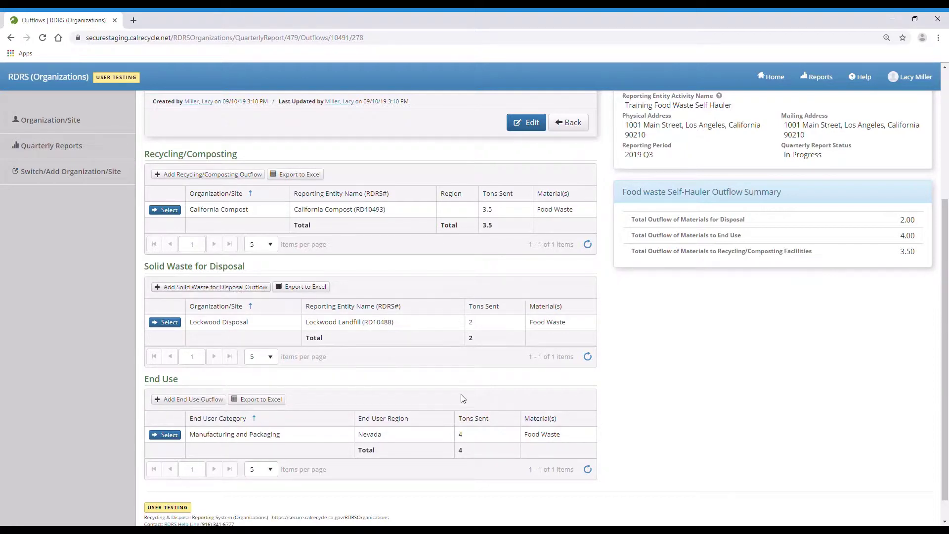
- Check the quarterly report's Documents section, and examine the flags and outflow summary in its Review & Submit section
scroll(462, 398, up, 2)
scroll(462, 398, up, 5)
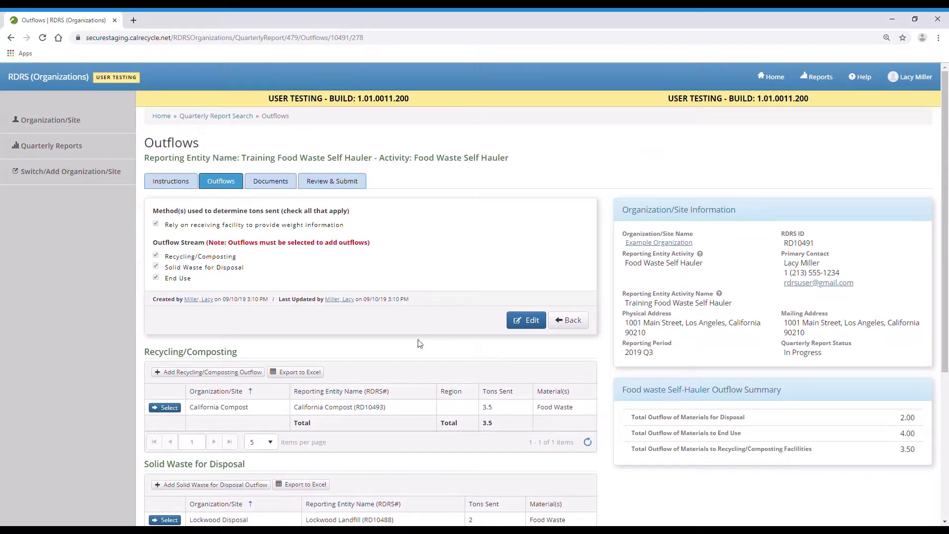
click(287, 186)
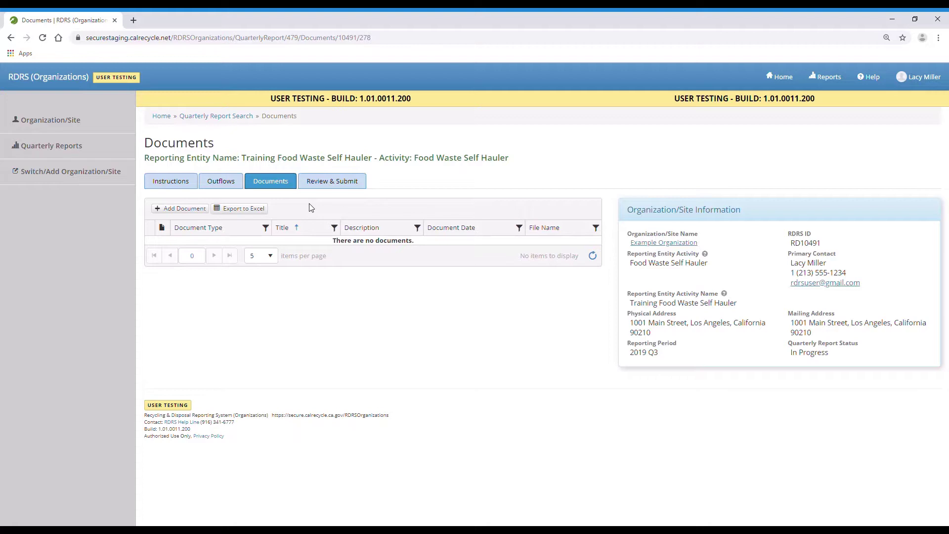
click(317, 188)
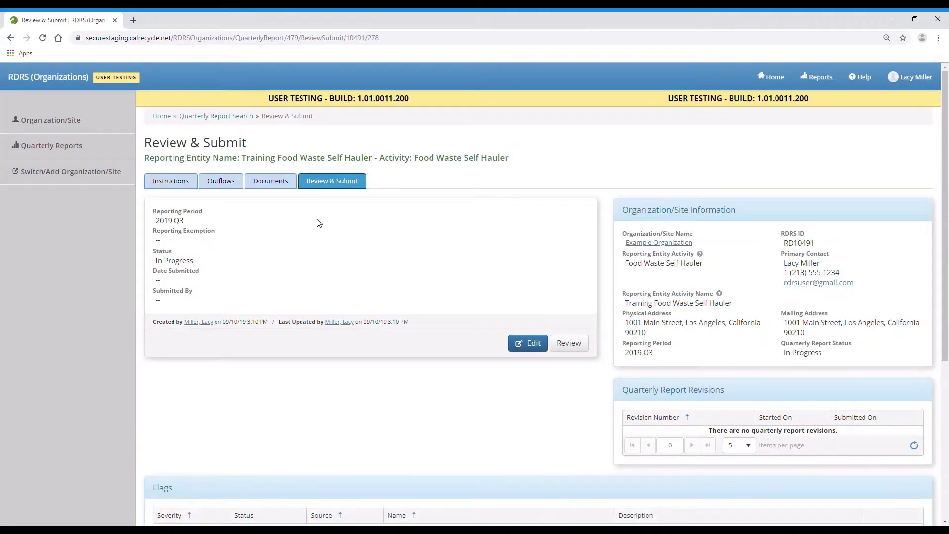
scroll(318, 225, down, 2)
scroll(318, 226, down, 2)
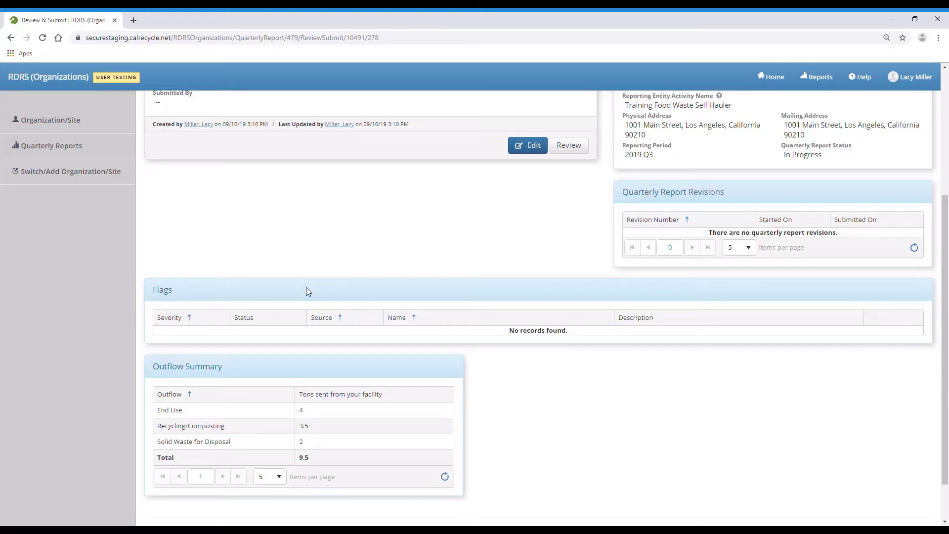
scroll(307, 289, up, 4)
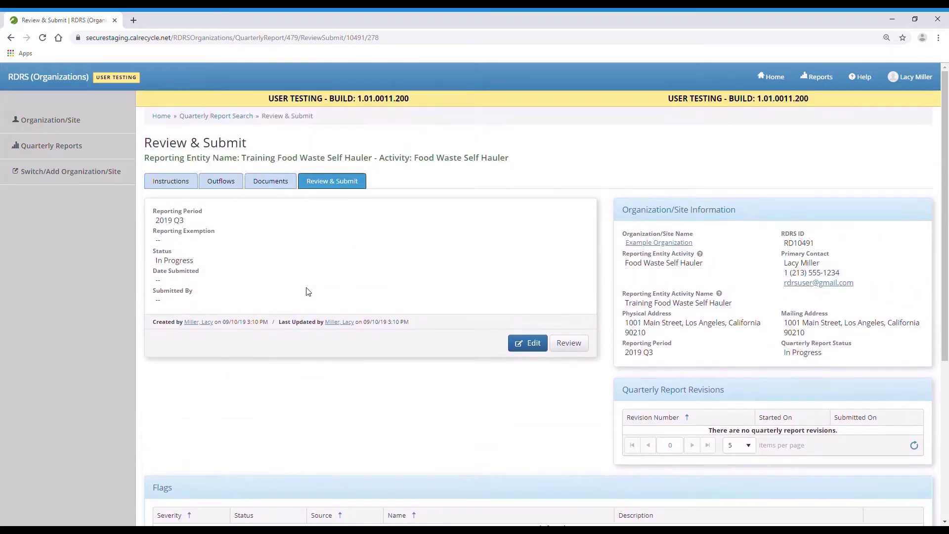
- Run the review of the 2019 Q3 quarterly report, confirm it, and check the Flags list for issues
click(571, 346)
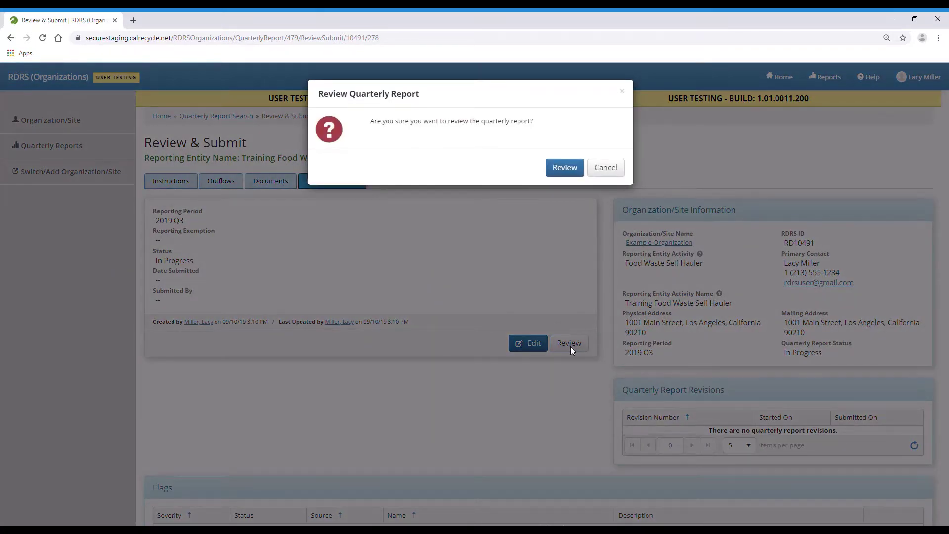
click(564, 168)
scroll(543, 350, down, 4)
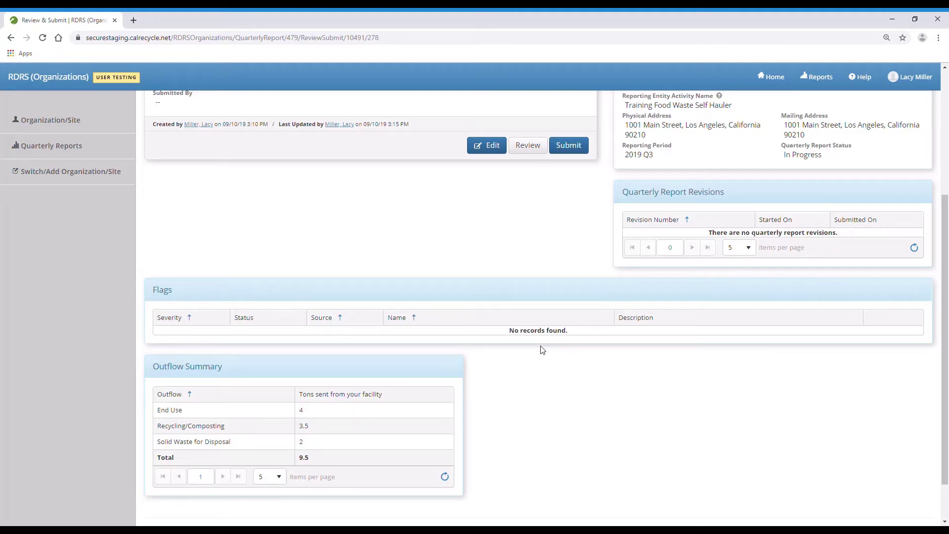
- Submit the reviewed 2019 Q3 quarterly report and confirm the submission
scroll(542, 351, up, 4)
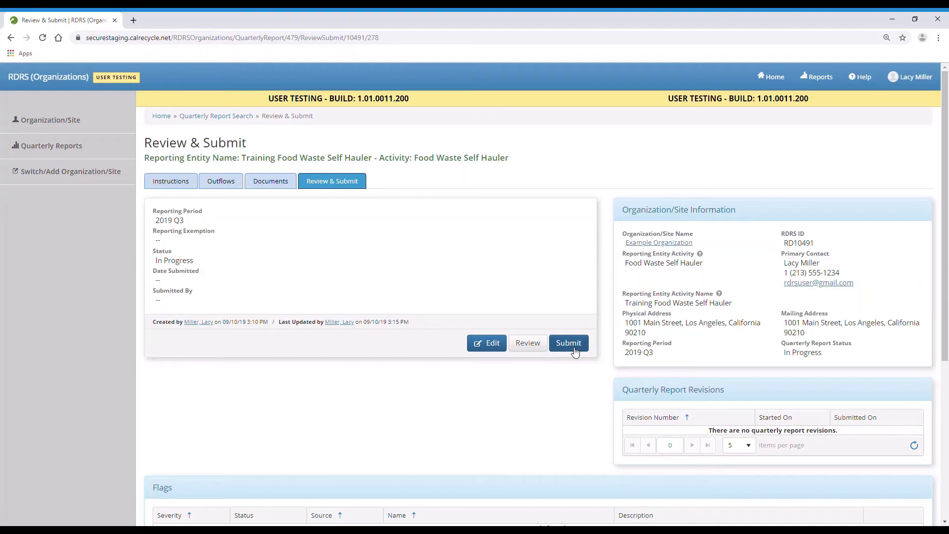
click(573, 349)
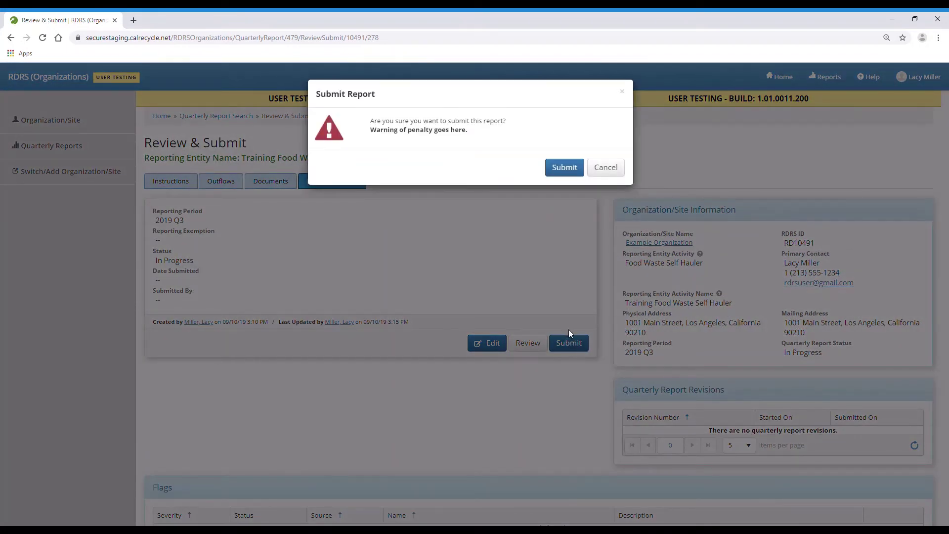
click(564, 168)
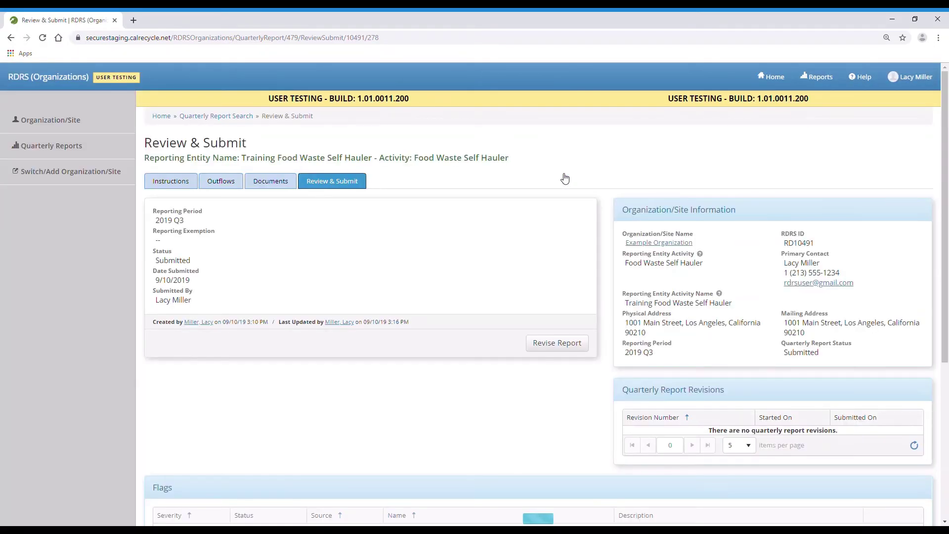